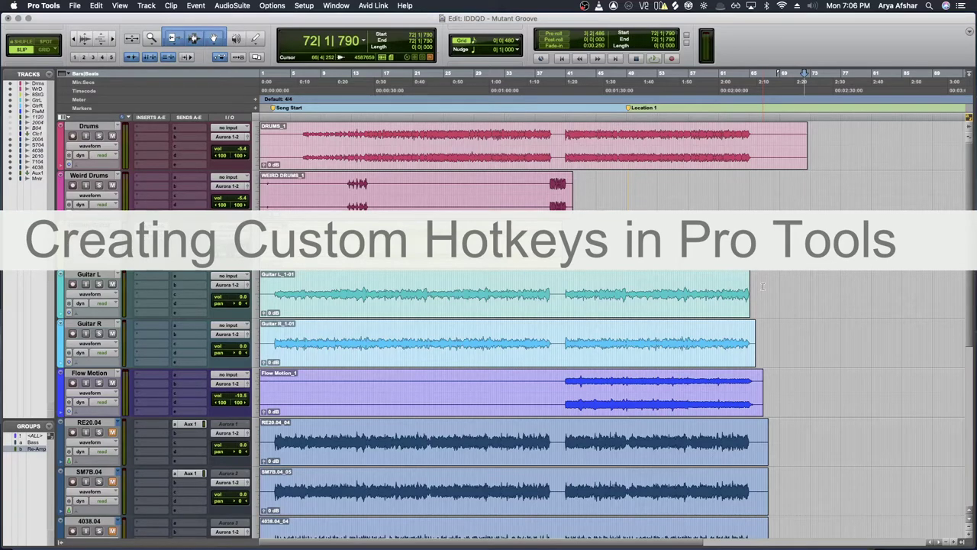
Place the edit point on the Weird Drums track and toggle the Clips and Tracks lists to widen the edit area
click(699, 193)
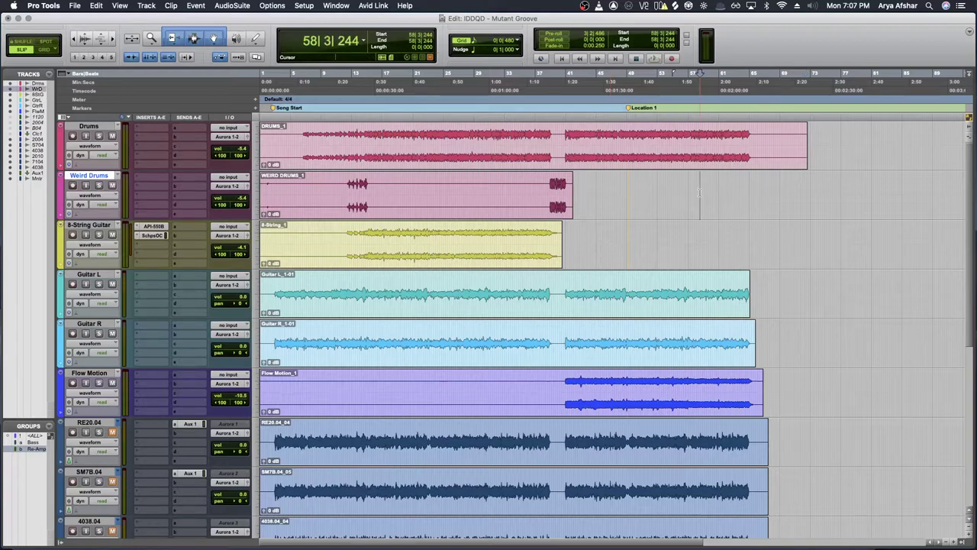
key(super+alt+l)
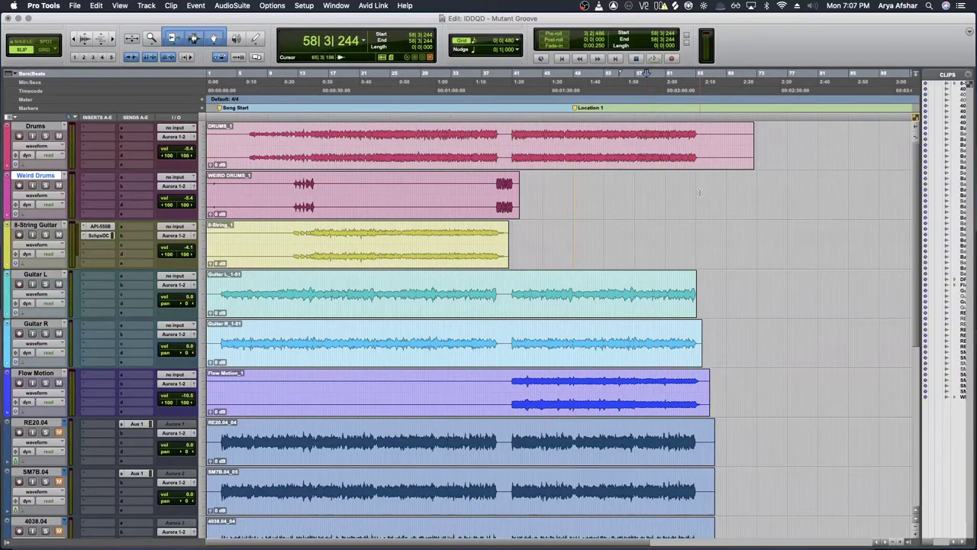
key(super+alt+l)
key(super+alt+shift+l)
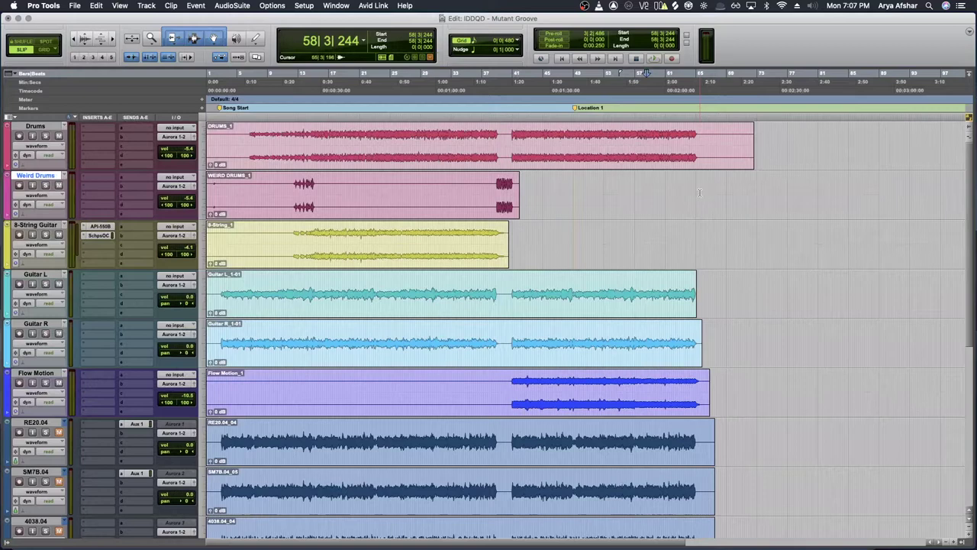
key(super+alt+shift+l)
key(super+alt+l)
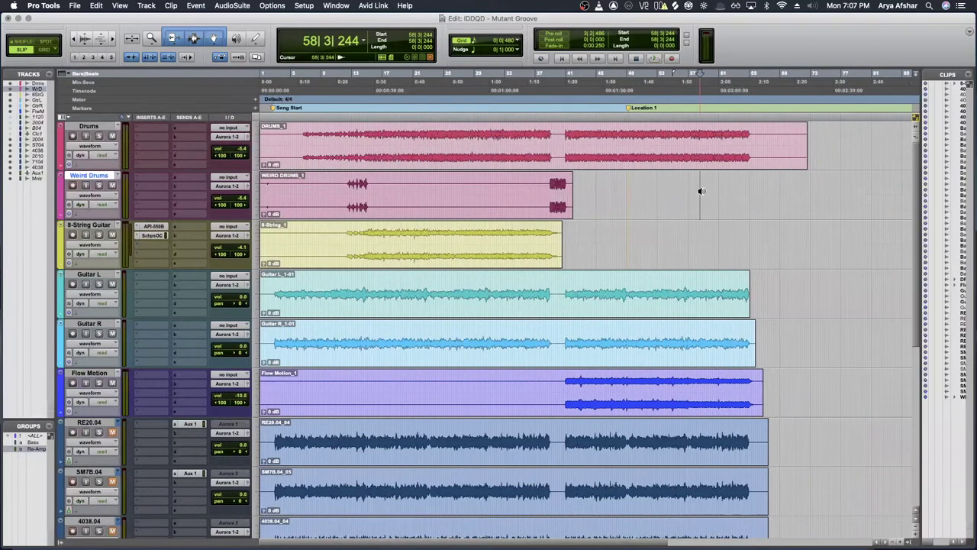
key(super+alt+shift+l)
key(super+alt+l)
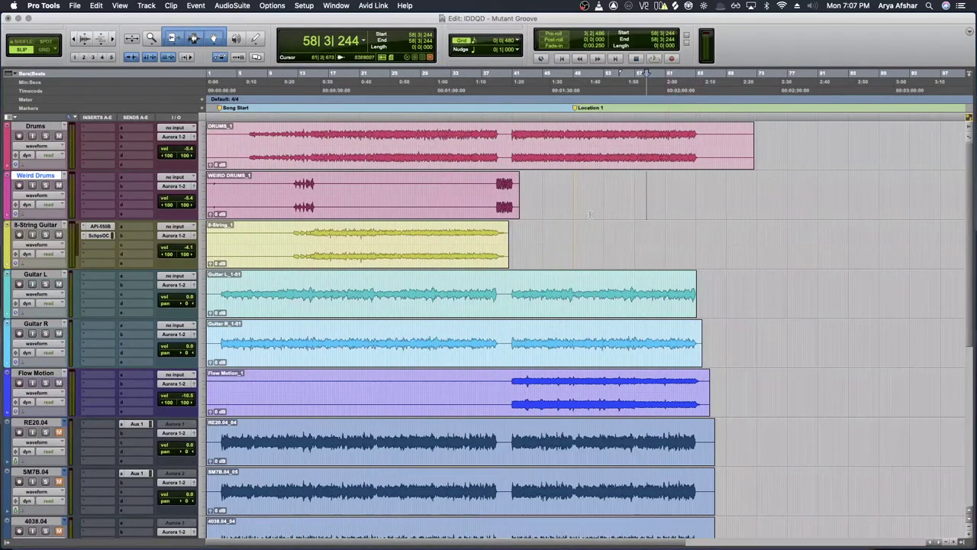
Split the stereo Drums clip into mono Drums.L and Drums.R tracks
click(545, 157)
key(super+alt+shift+m)
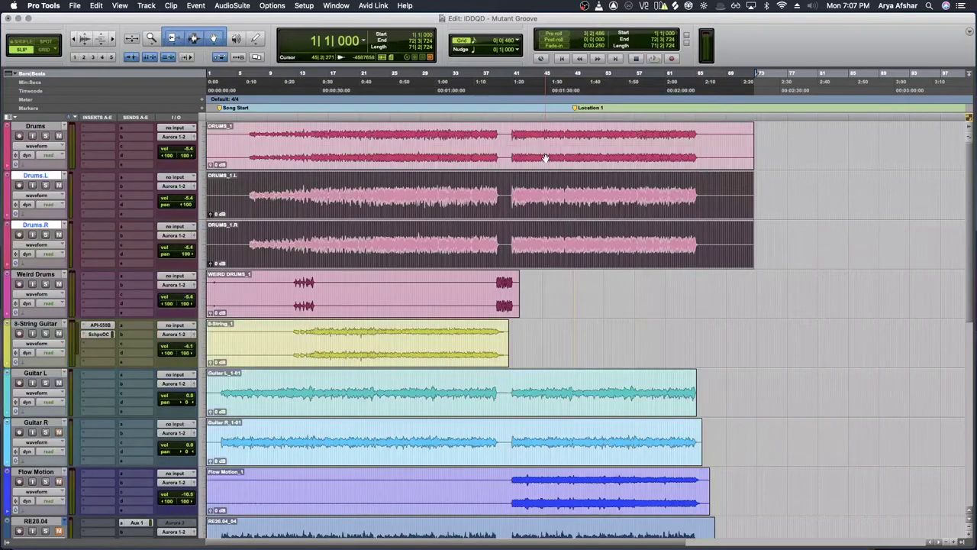
click(731, 275)
Colour the Drums.L and Drums.R clips magenta in the Color Palette
key(super+alt+c)
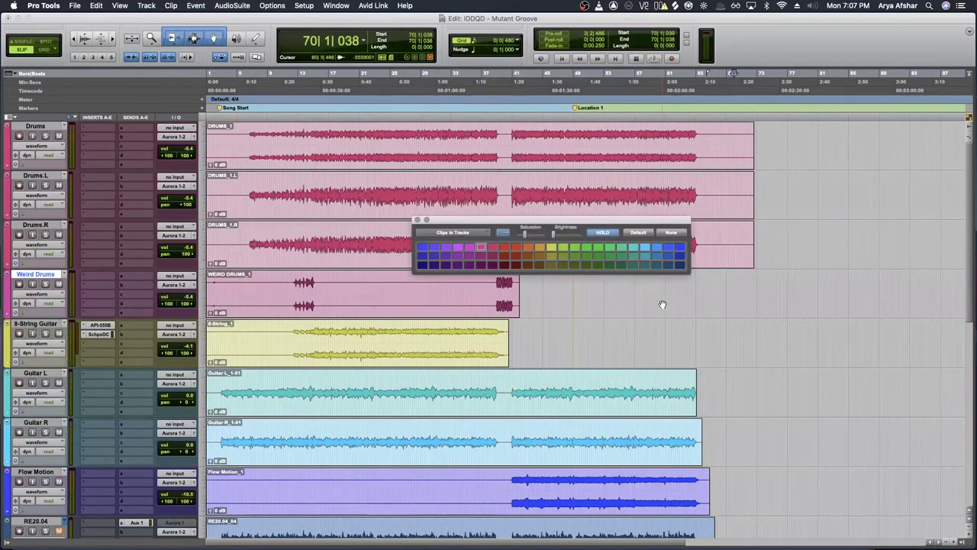
click(733, 210)
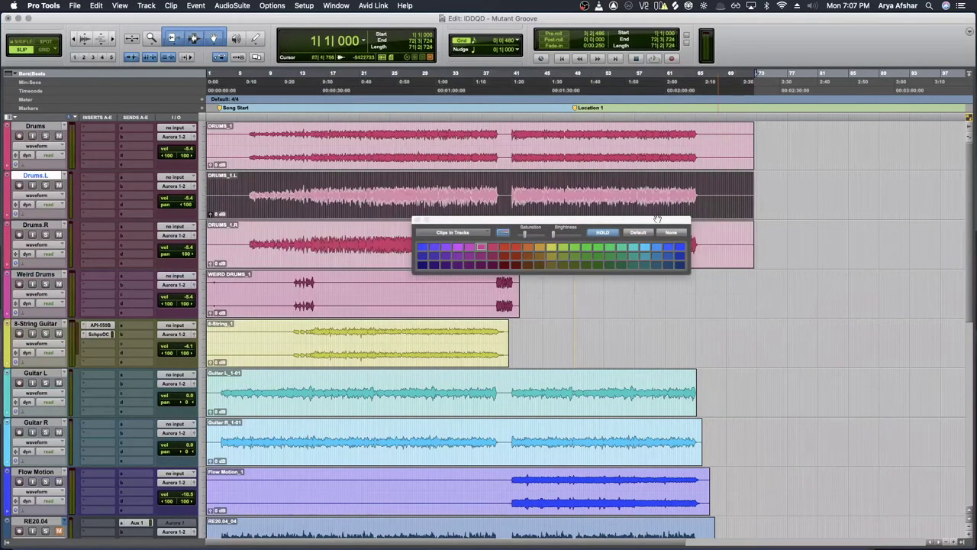
shift+click(254, 251)
click(469, 246)
click(625, 286)
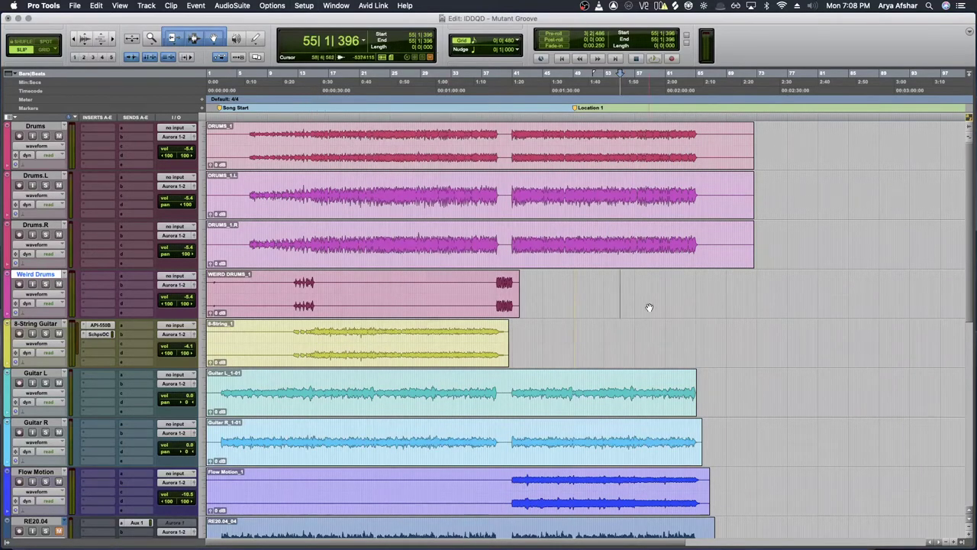
click(612, 287)
click(77, 6)
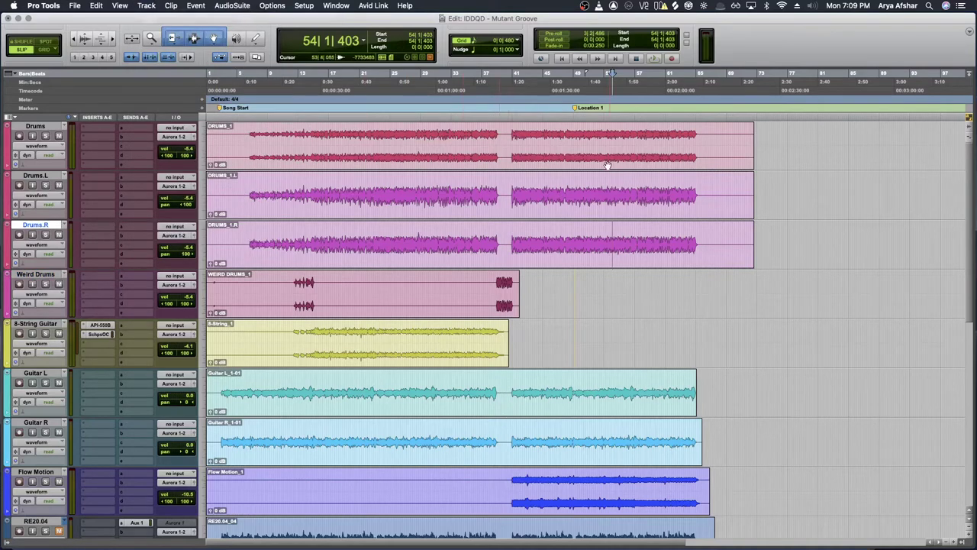
right_click(384, 246)
click(565, 343)
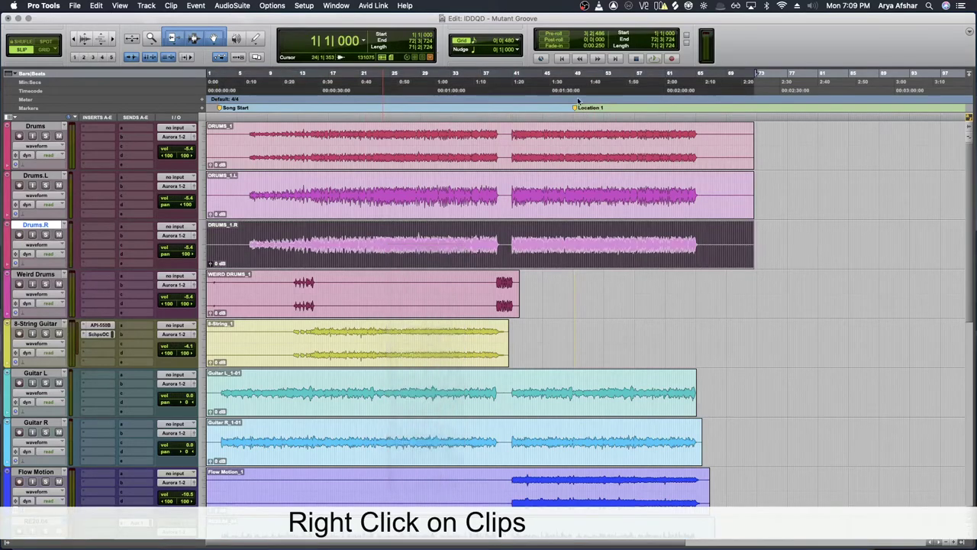
right_click(33, 178)
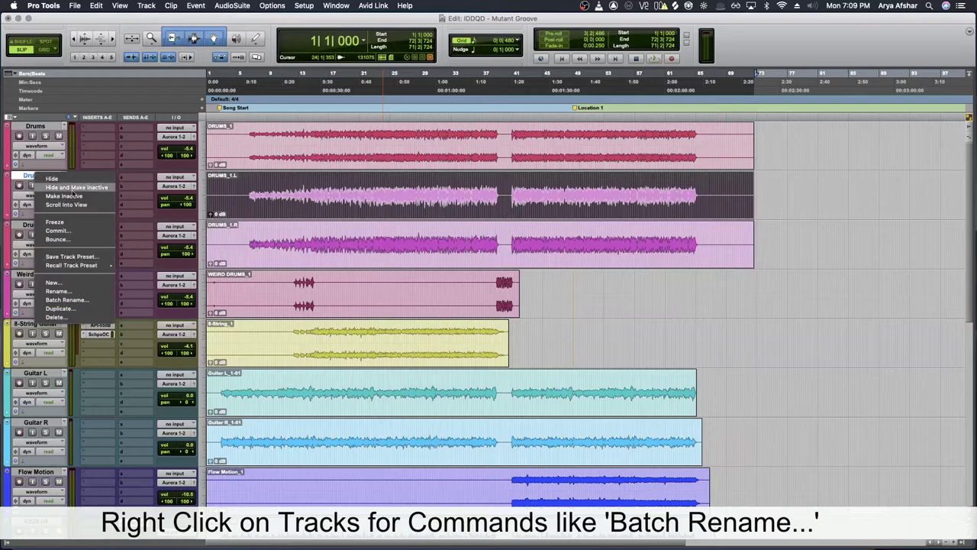
click(589, 311)
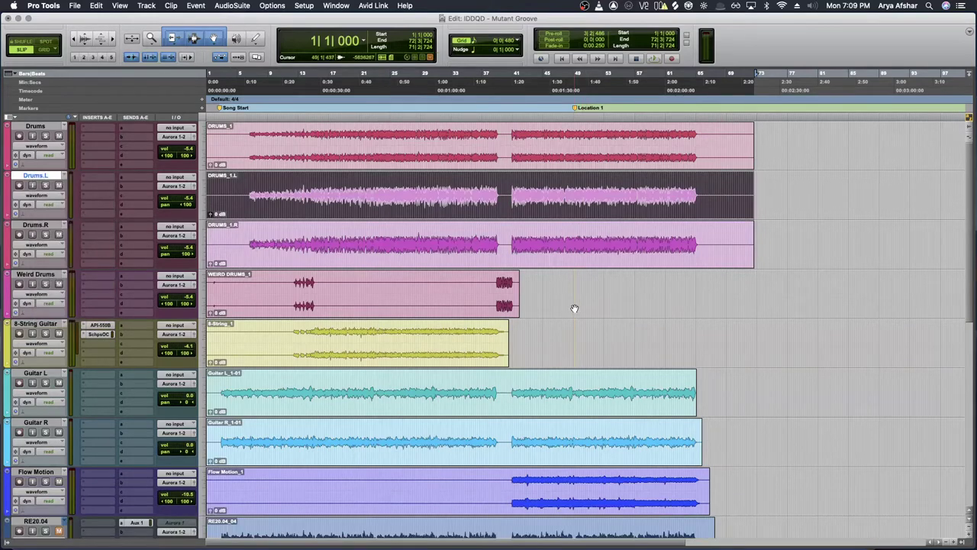
click(572, 308)
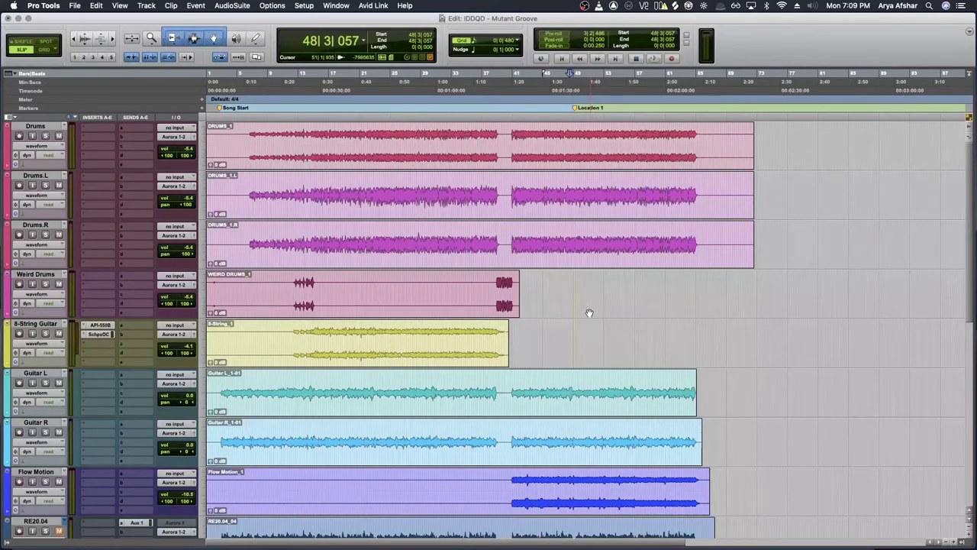
mouse_move(513, 540)
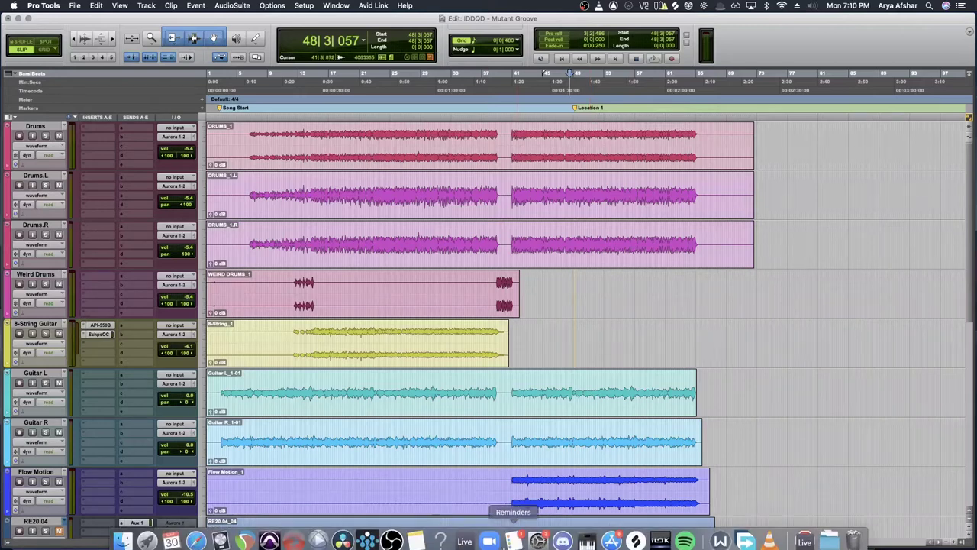
Launch System Preferences via Spotlight ('sys') and go to Keyboard > Shortcuts > App Shortcuts
click(931, 6)
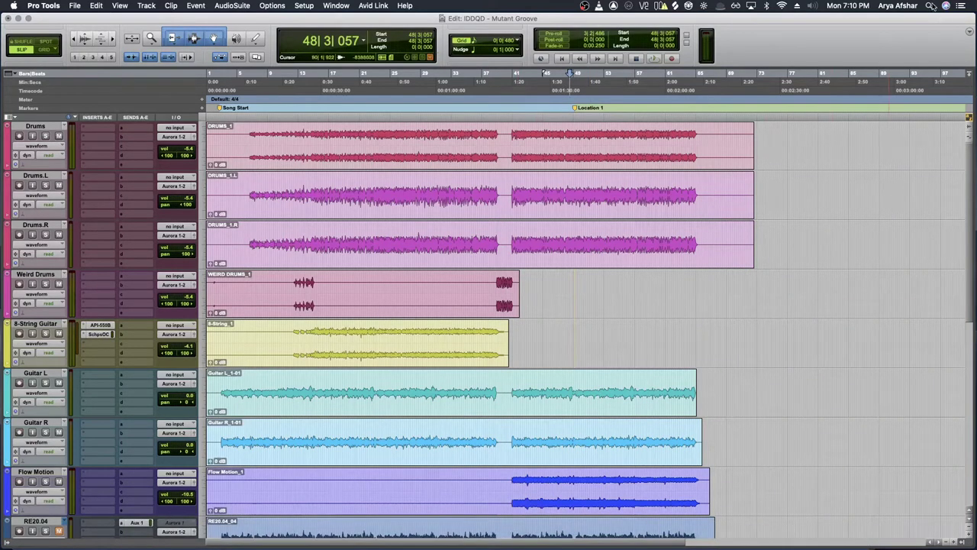
text(sys)
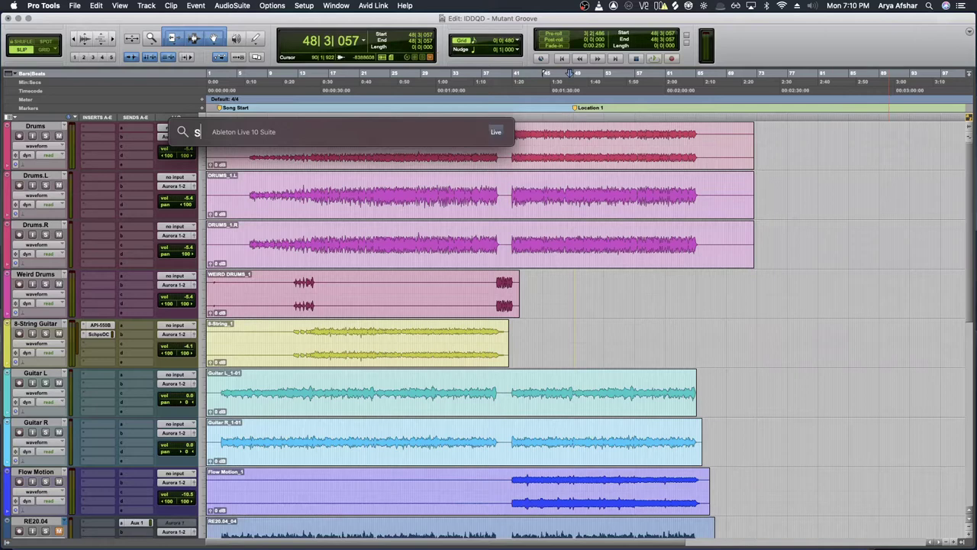
key(Return)
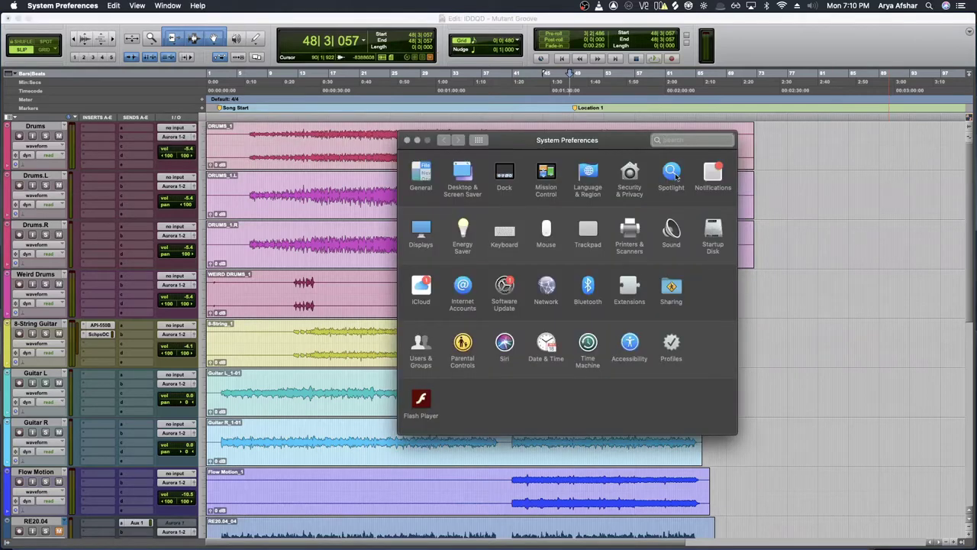
click(505, 231)
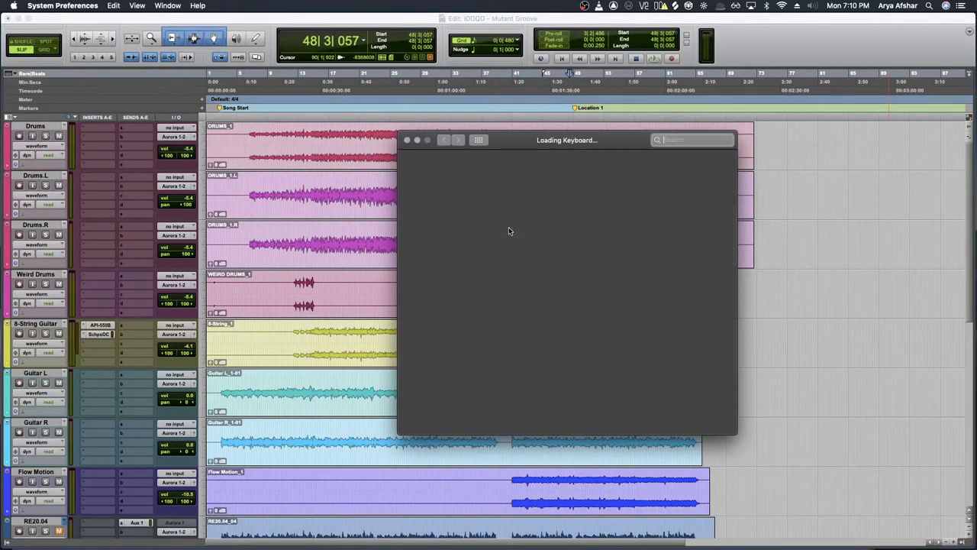
click(553, 168)
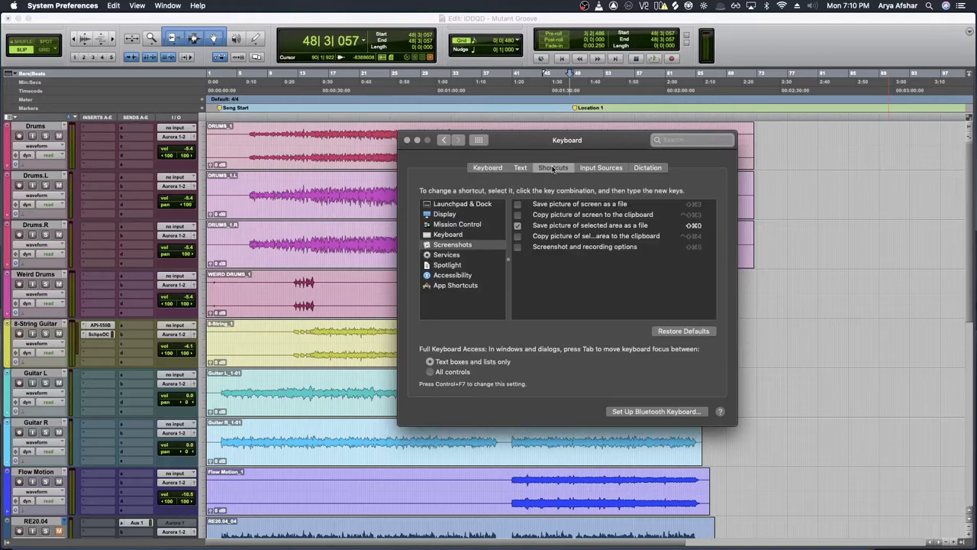
click(455, 285)
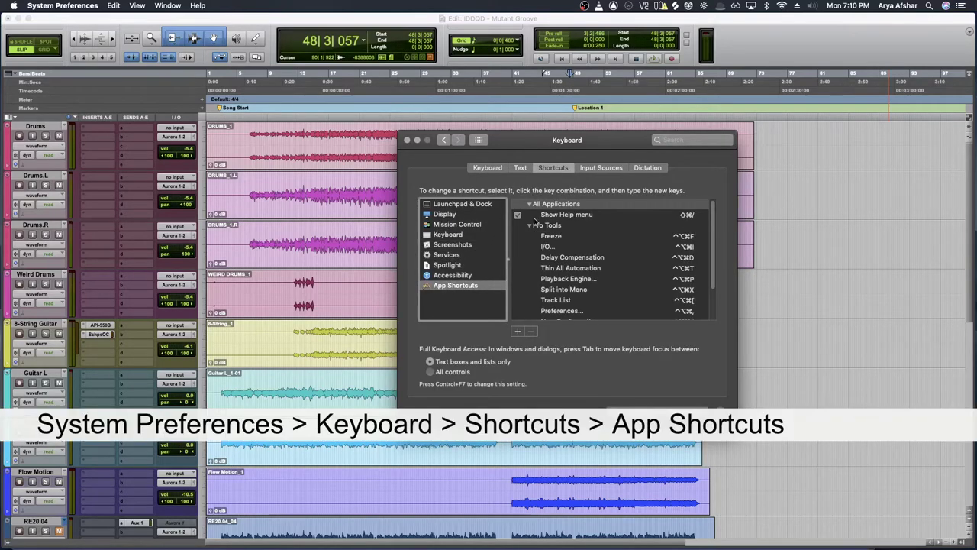
scroll(561, 259, up, 2)
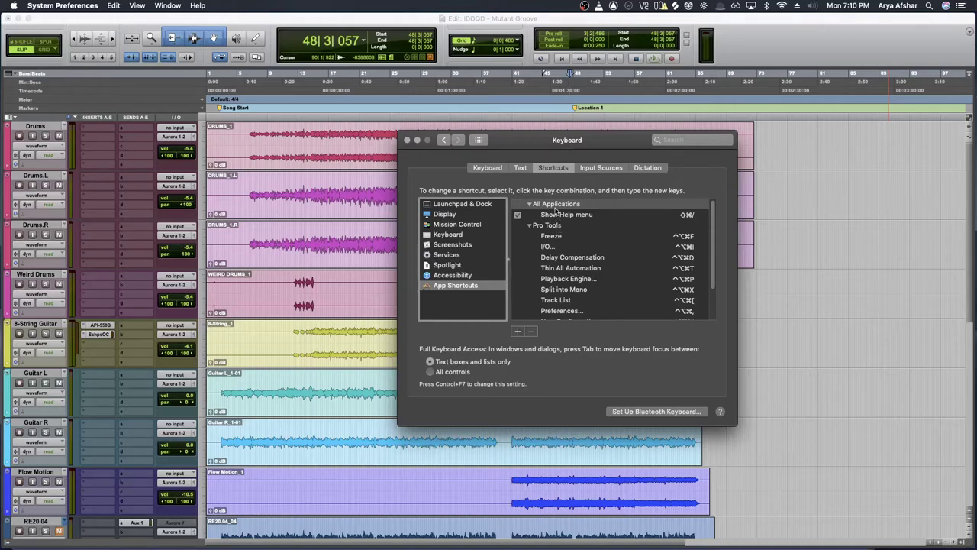
Start a new app shortcut with Pro Tools as its application, then return to the Pro Tools session
click(519, 332)
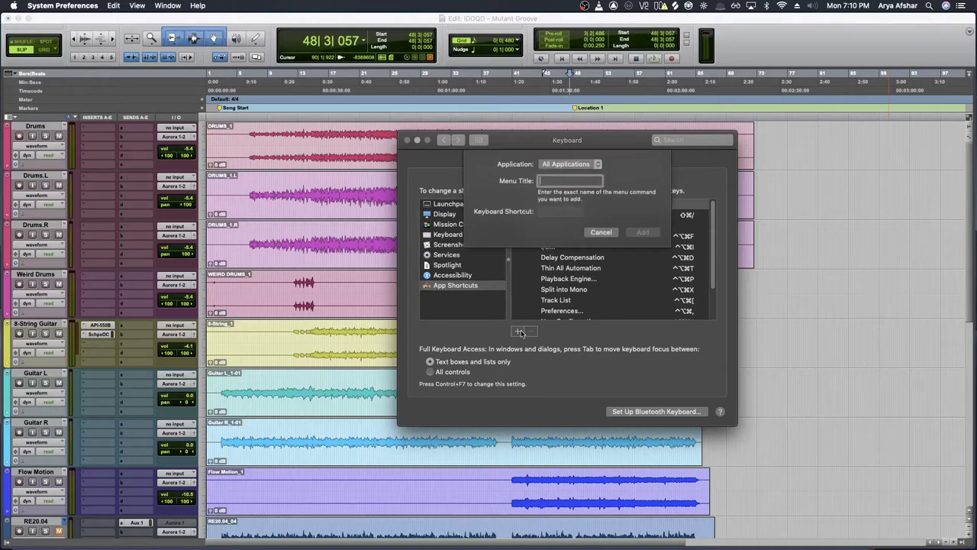
click(587, 167)
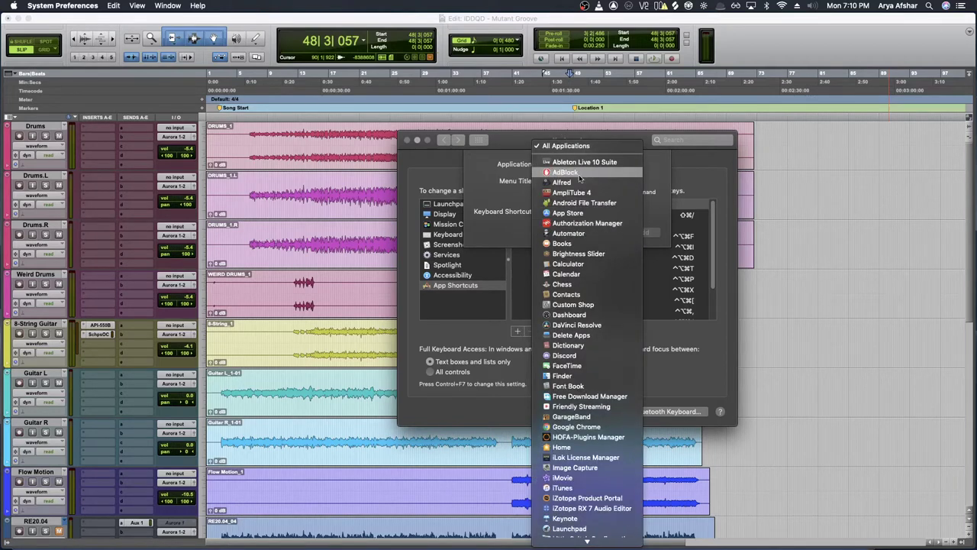
scroll(582, 316, down, 2)
scroll(584, 319, down, 5)
scroll(583, 319, down, 5)
scroll(584, 320, down, 5)
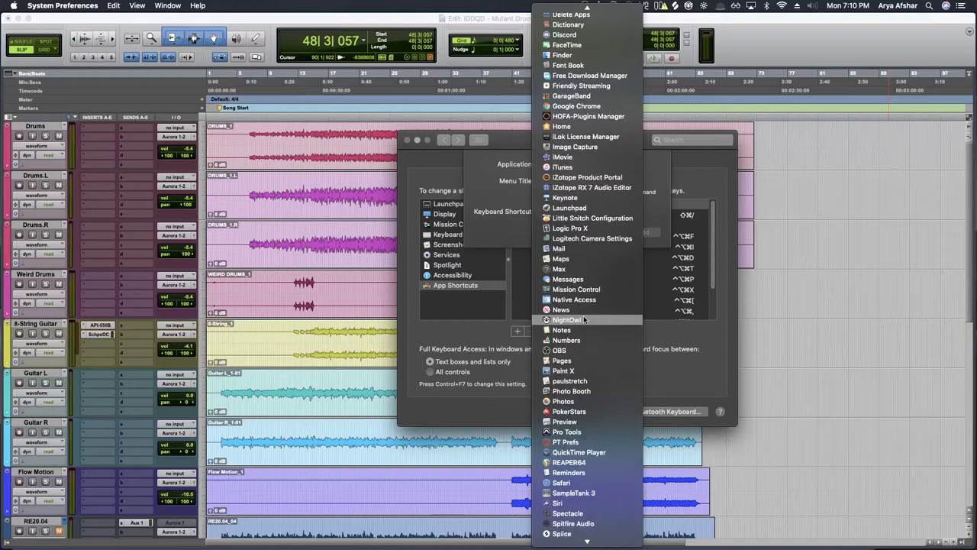
scroll(583, 319, down, 1)
scroll(584, 319, down, 3)
scroll(582, 335, down, 3)
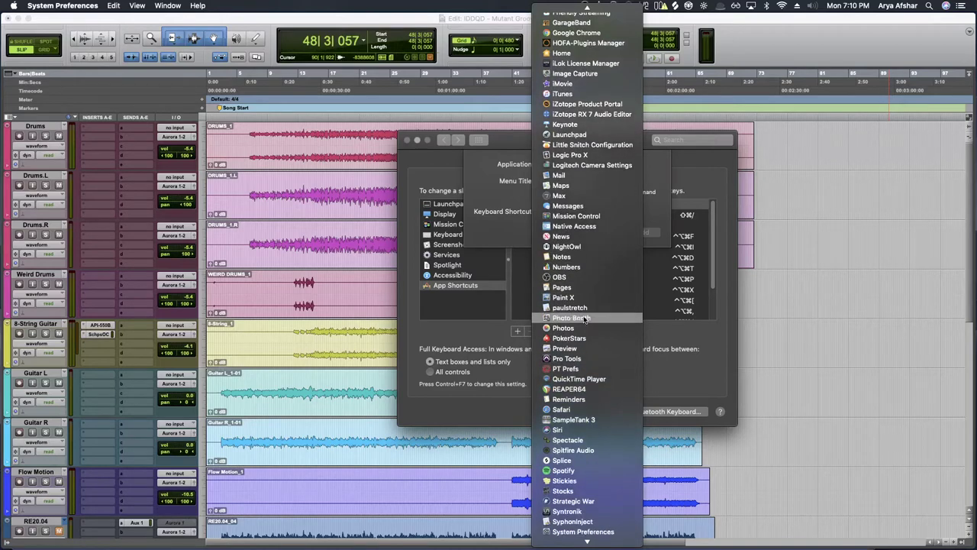
click(578, 358)
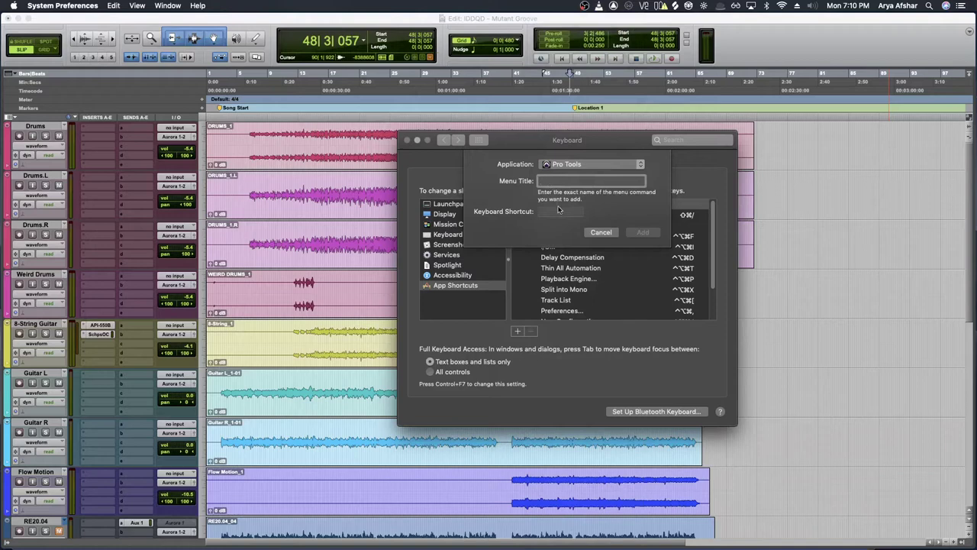
click(430, 102)
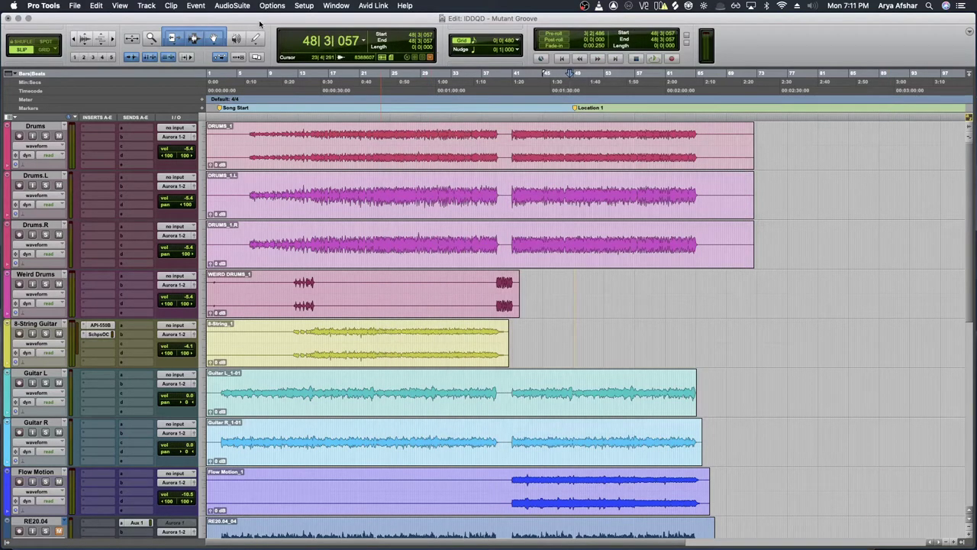
click(118, 6)
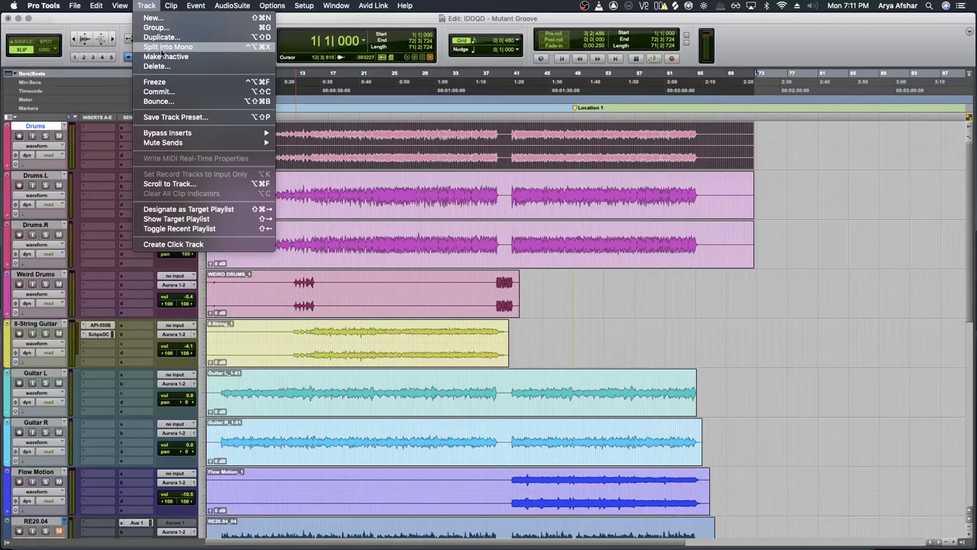
click(284, 17)
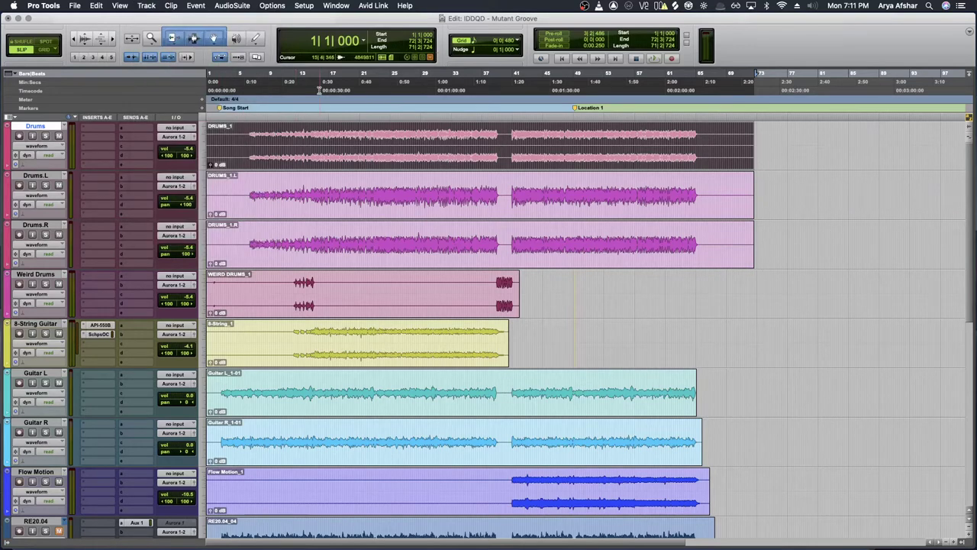
click(145, 5)
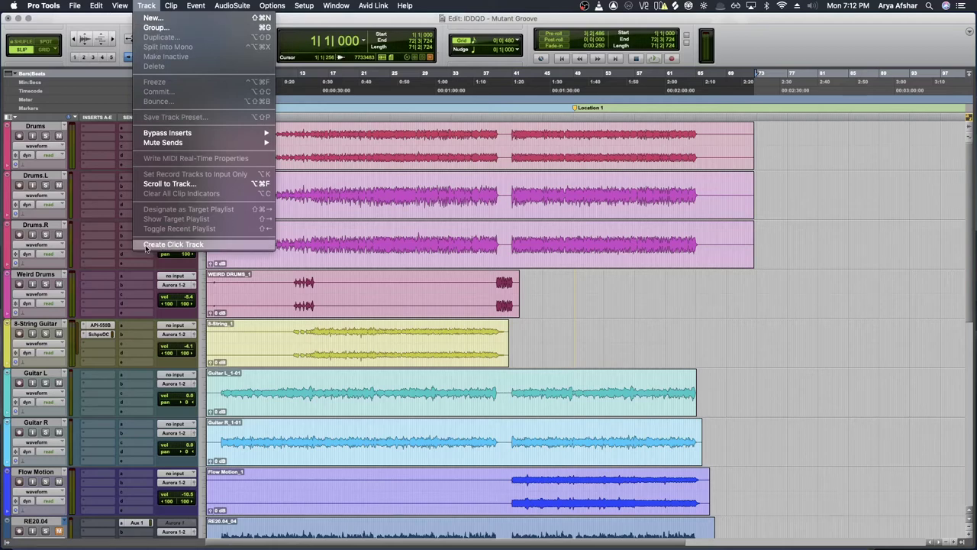
click(702, 300)
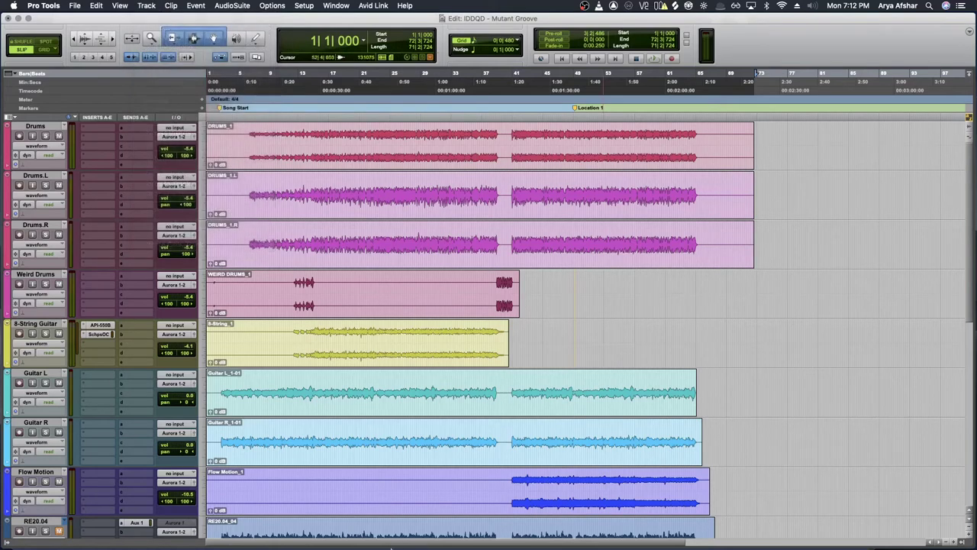
Begin a new App Shortcut in Keyboard settings with Pro Tools as the application
click(543, 534)
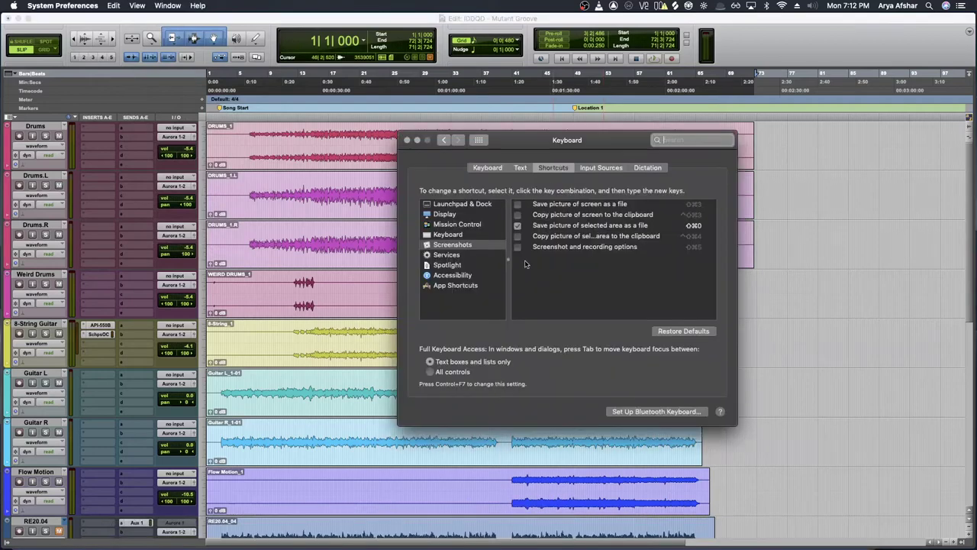
click(467, 285)
click(517, 331)
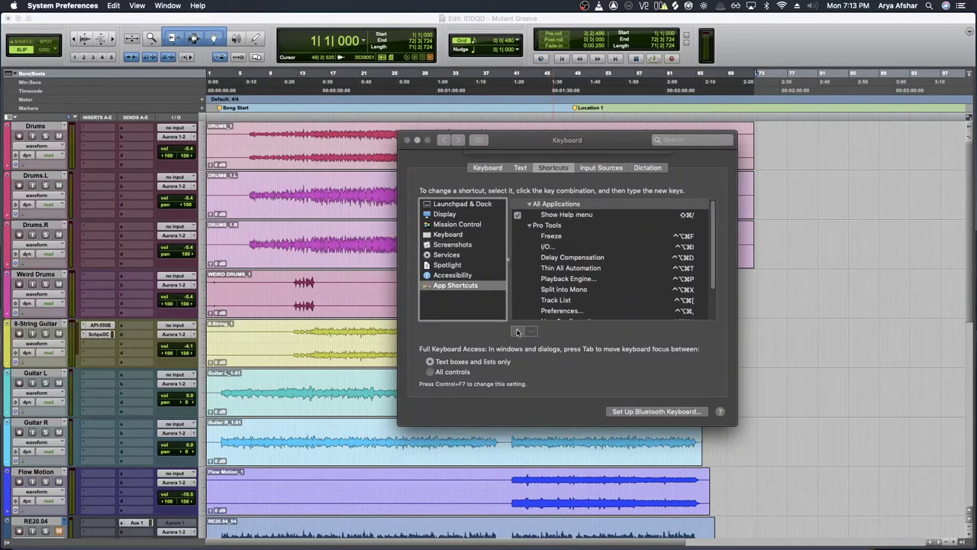
click(569, 163)
scroll(583, 461, down, 5)
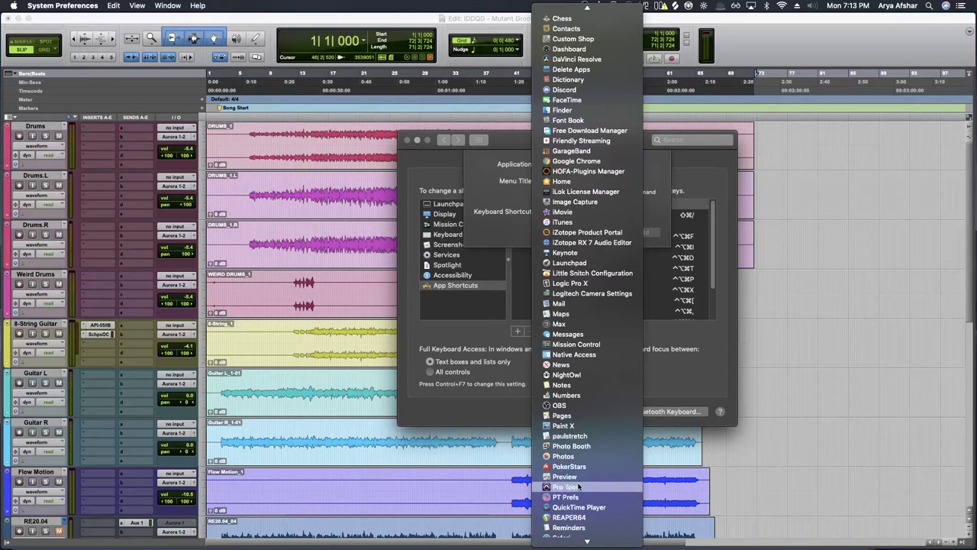
click(572, 477)
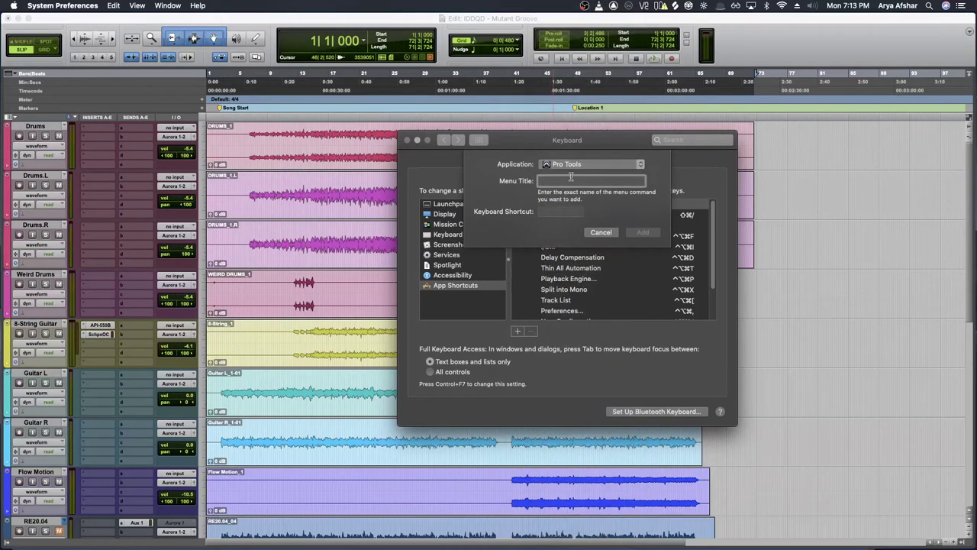
Name the shortcut 'Create Click Track', assign Control-Option-Command-C, and add it
text(Create Click Track)
key(Tab)
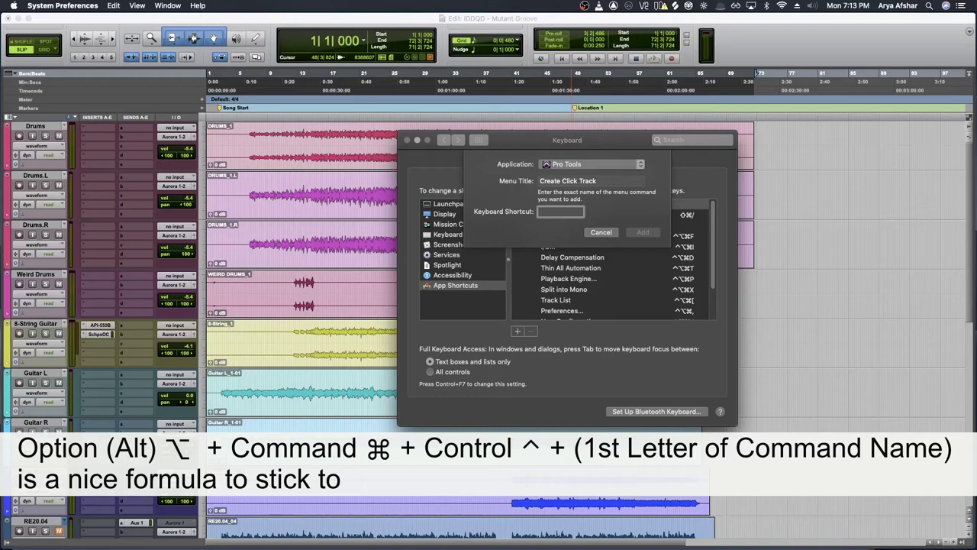
key(ctrl+alt+super+c)
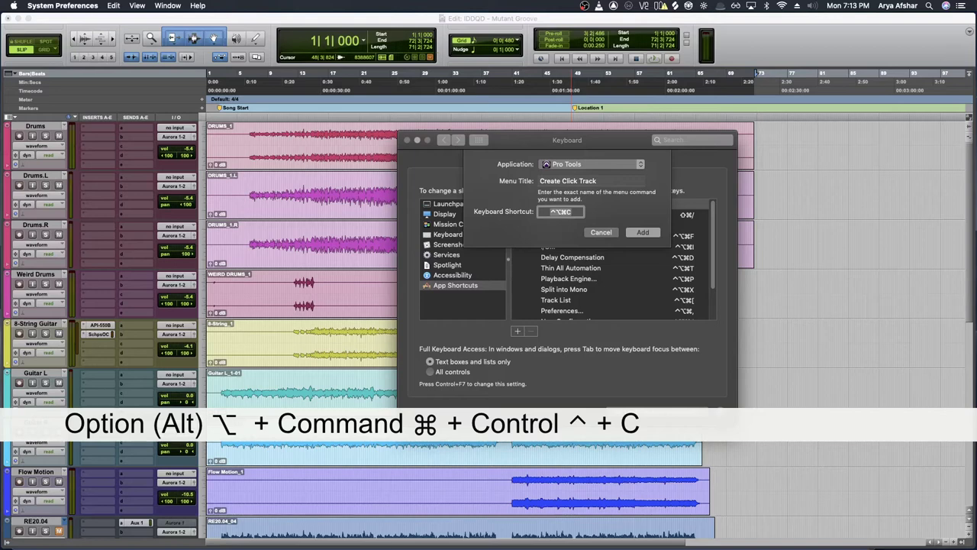
key(Return)
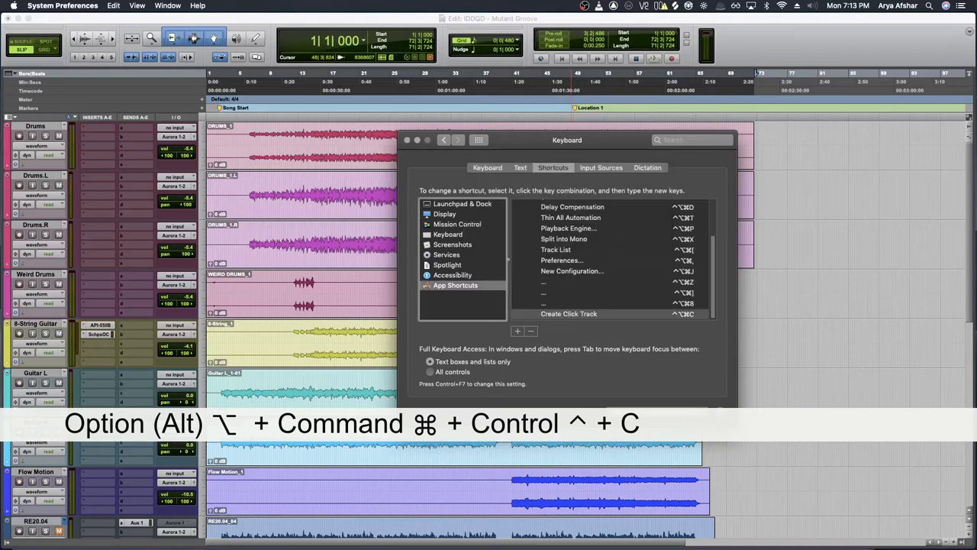
Back in Pro Tools, add a click track with Track > Create Click Track
click(843, 250)
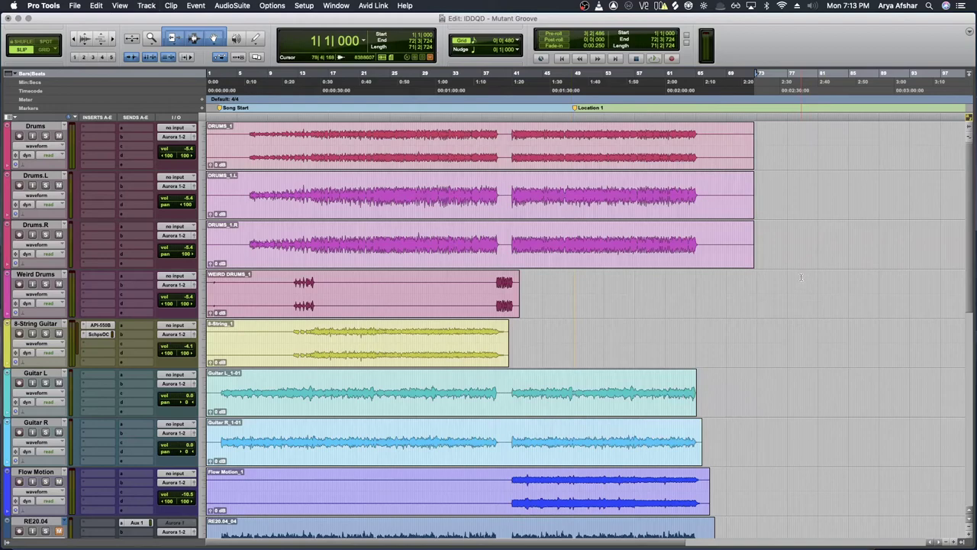
click(147, 5)
click(172, 242)
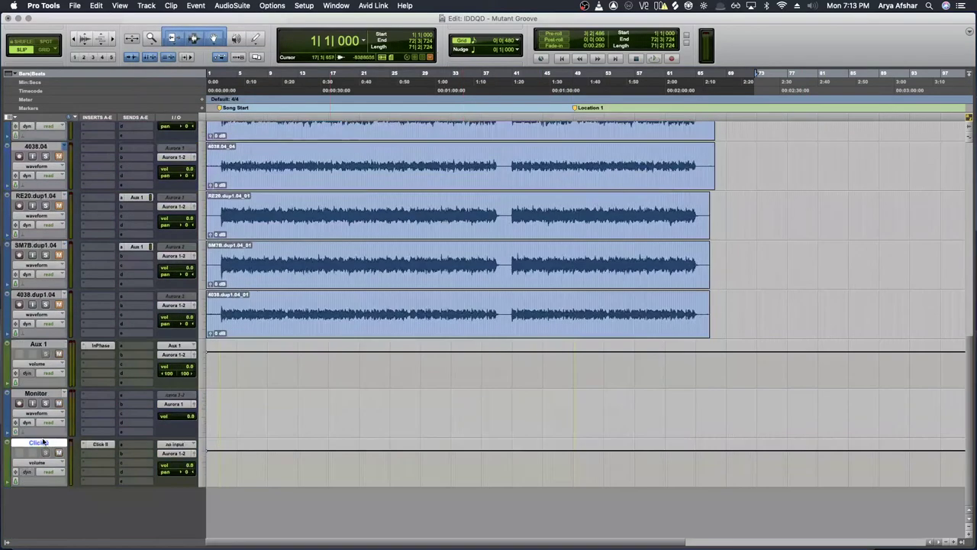
click(35, 393)
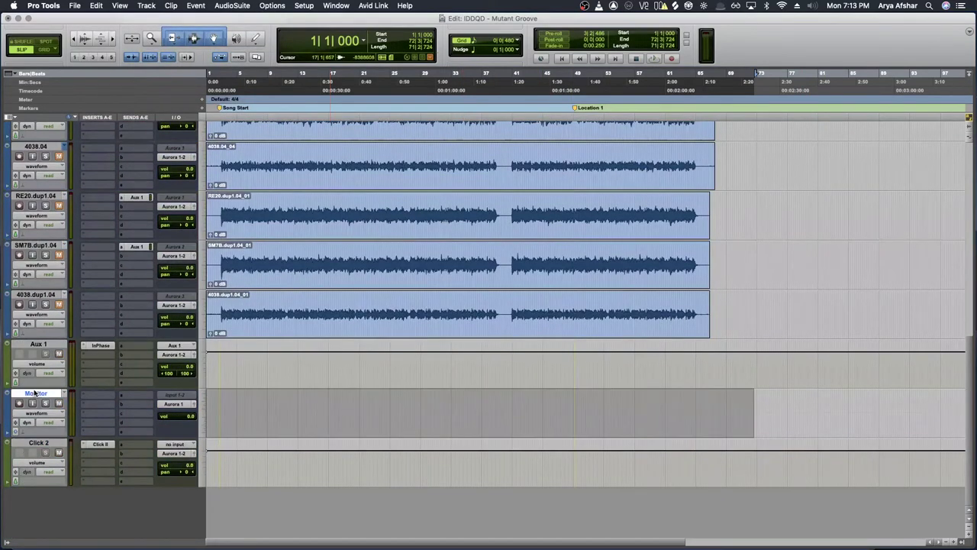
scroll(84, 415, up, 10)
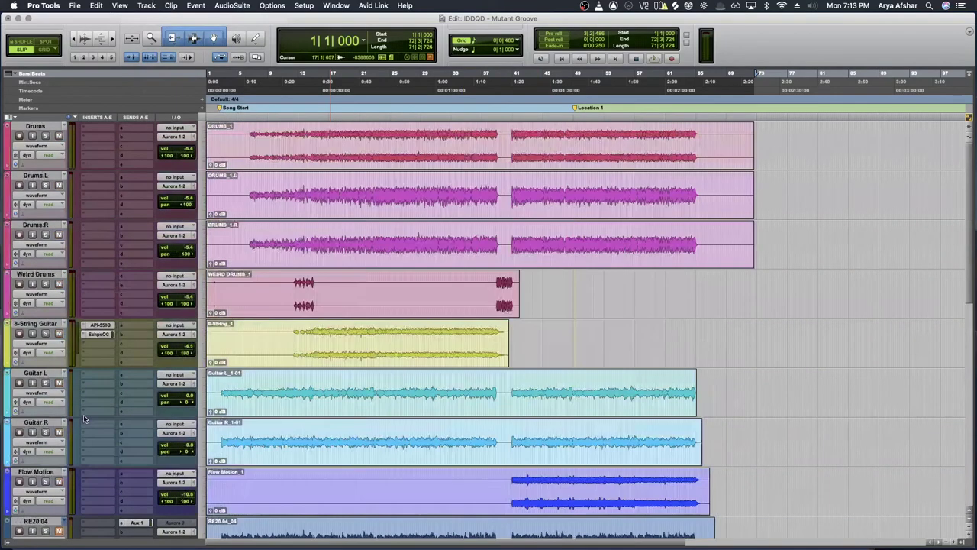
scroll(83, 414, up, 10)
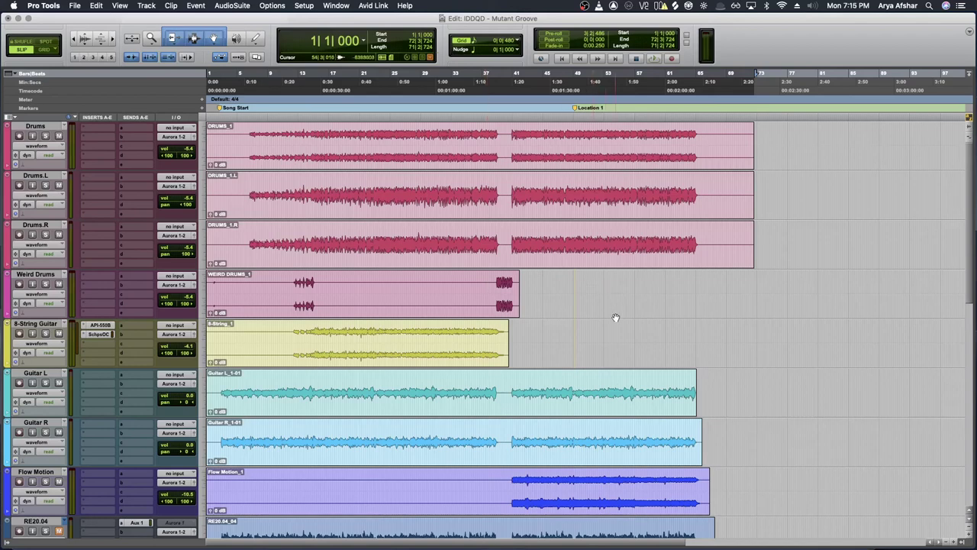
mouse_move(464, 534)
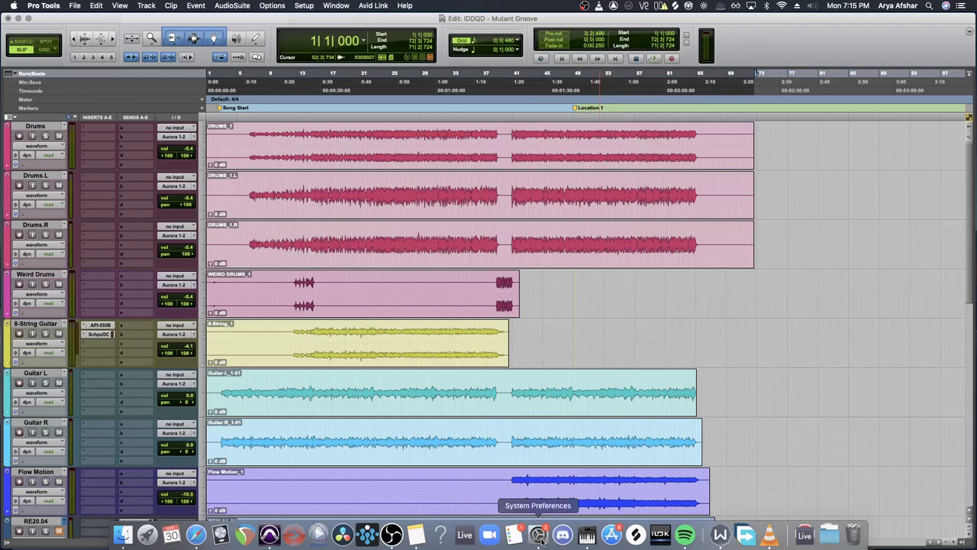
Reopen System Preferences from the Dock to check the Create Click Track ^⌥⌘C entry
click(540, 535)
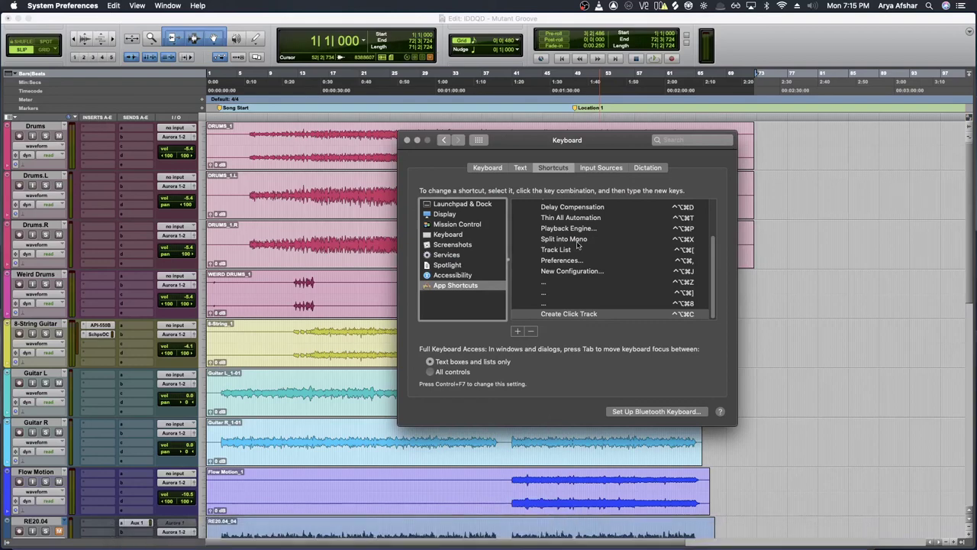
scroll(557, 275, up, 2)
scroll(553, 283, down, 2)
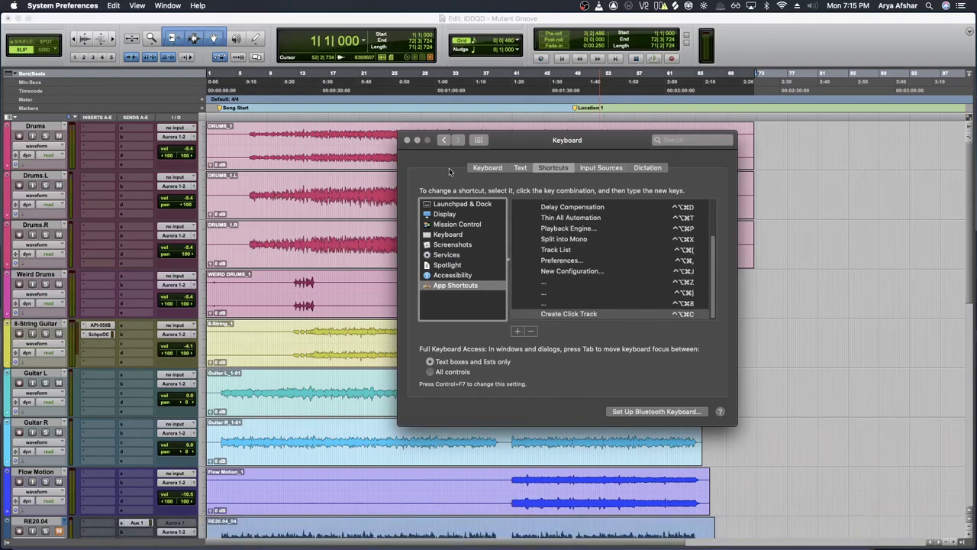